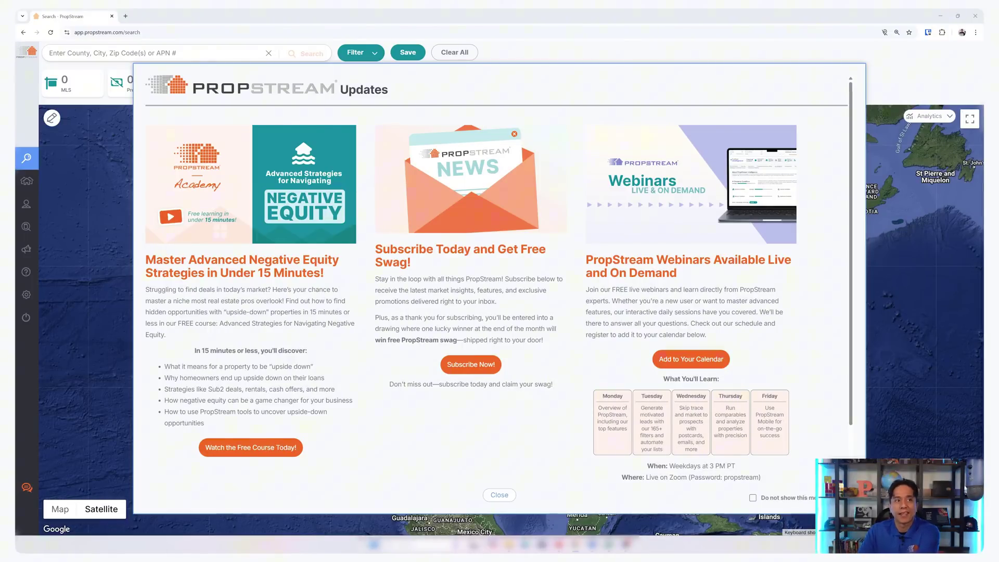
# Dismiss the PropStream Updates announcement to reveal the nationwide satellite map
pyautogui.press('Escape')
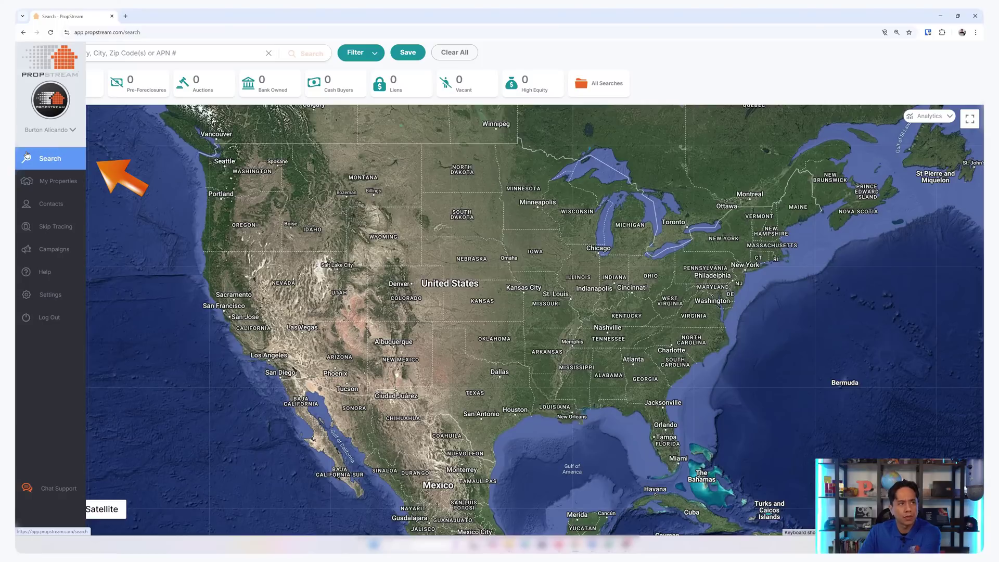
# Search Los Angeles County, CA from Recent Searches, briefly checking the filter panel
pyautogui.click(223, 51)
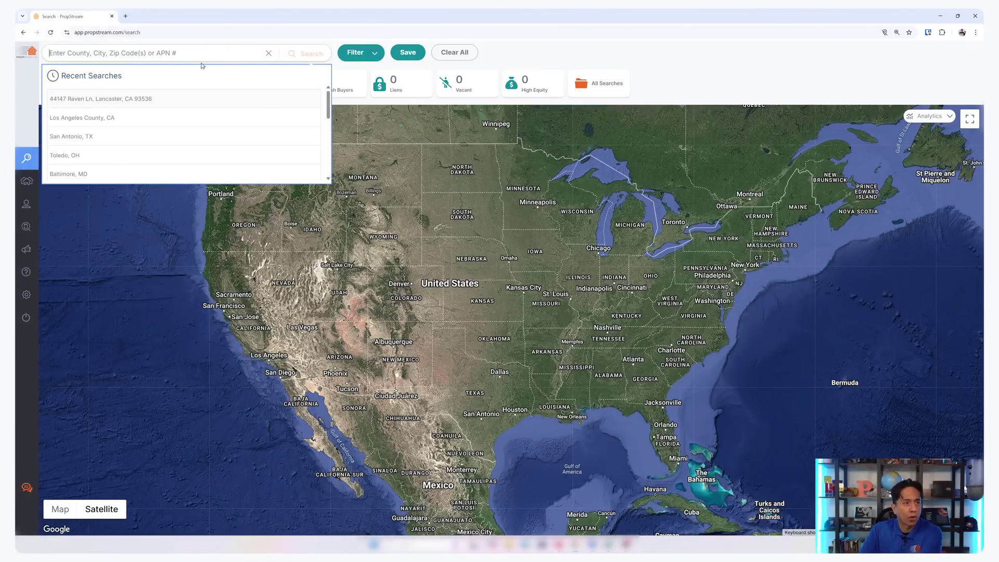
pyautogui.click(119, 118)
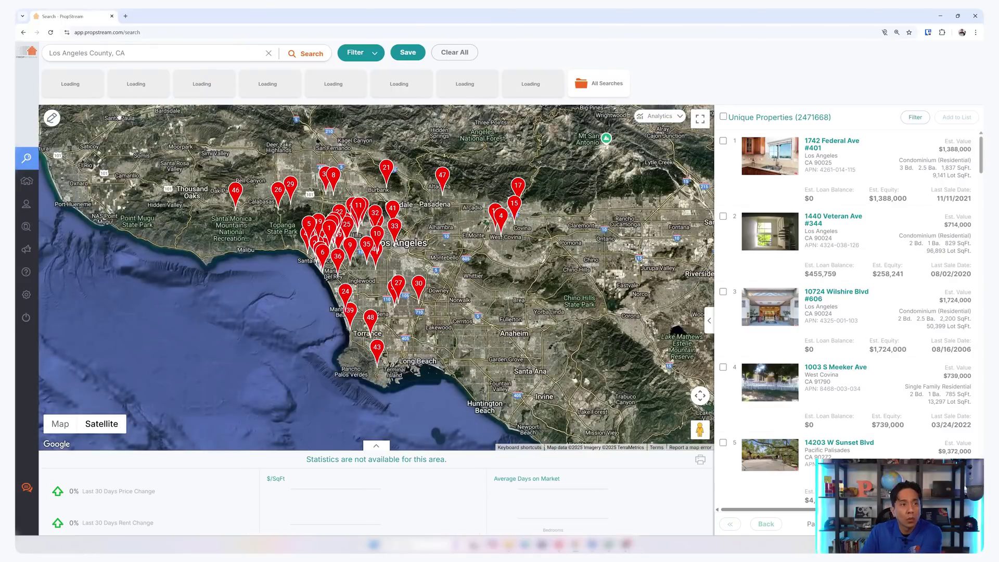
pyautogui.click(358, 52)
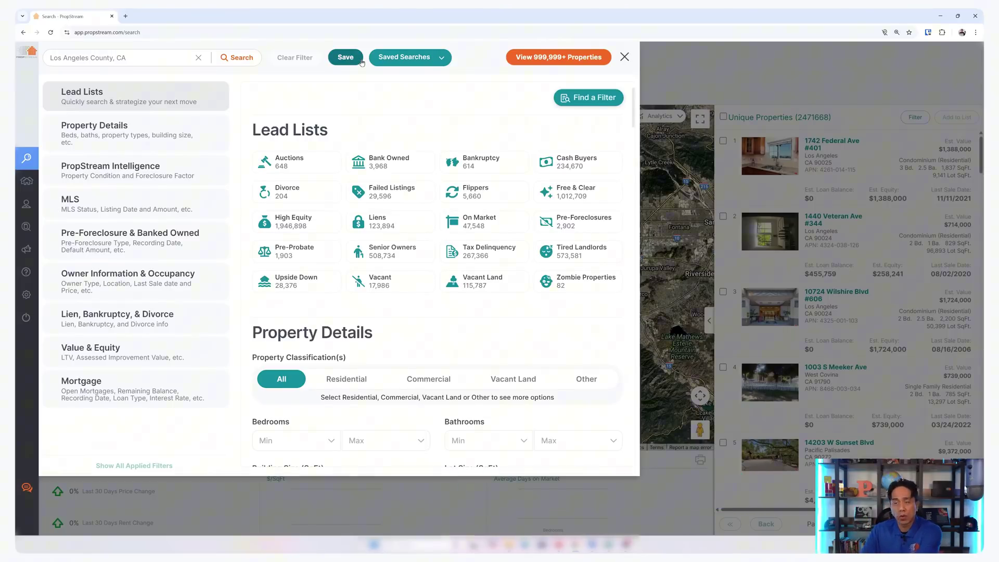
pyautogui.click(624, 57)
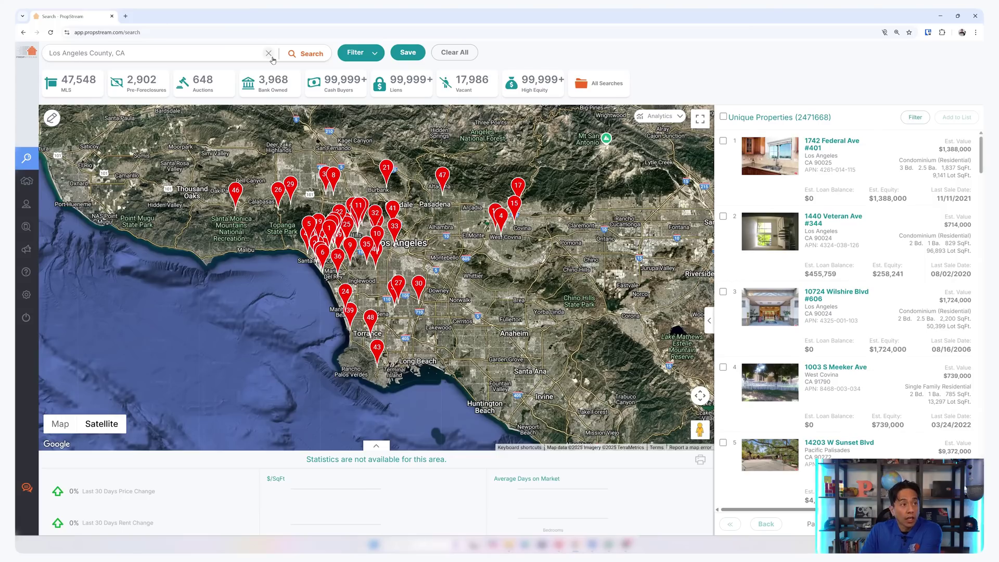
pyautogui.click(270, 54)
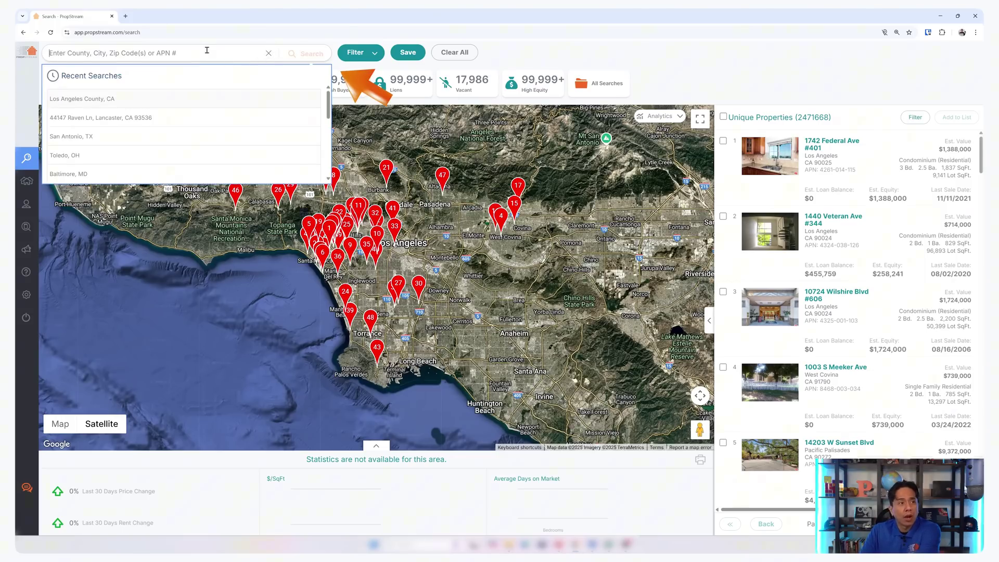
pyautogui.click(138, 117)
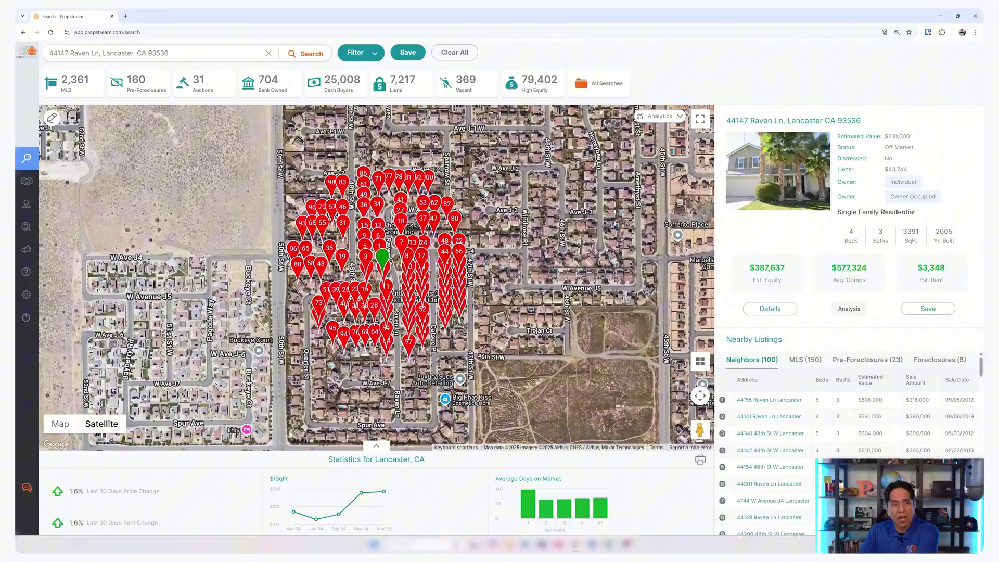
pyautogui.click(802, 359)
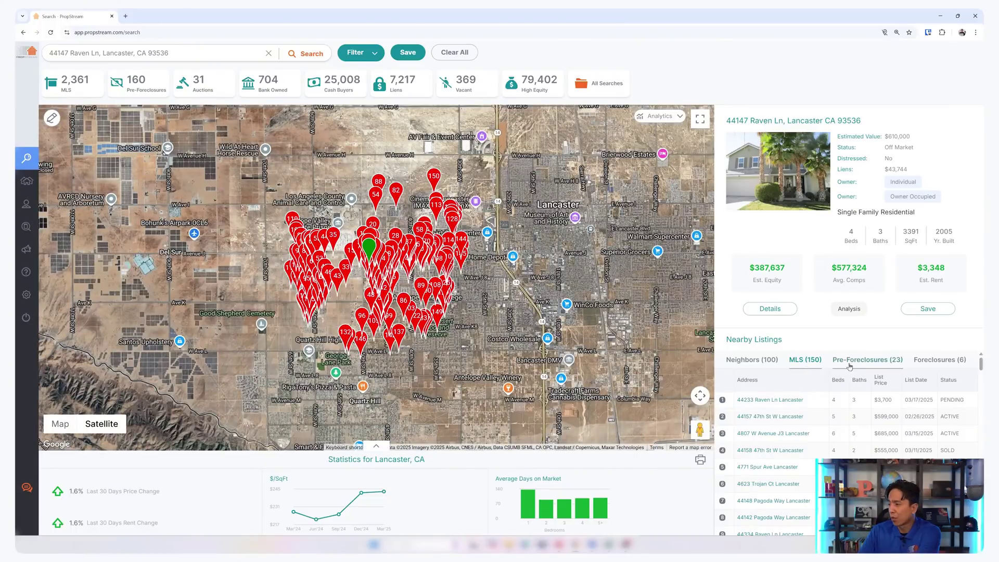
pyautogui.click(856, 360)
pyautogui.click(926, 364)
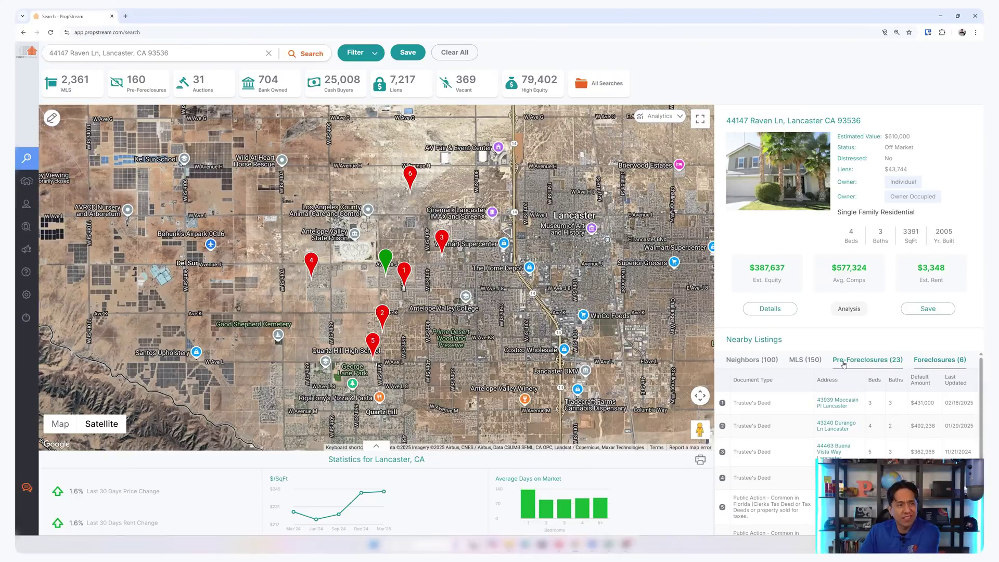
pyautogui.click(773, 367)
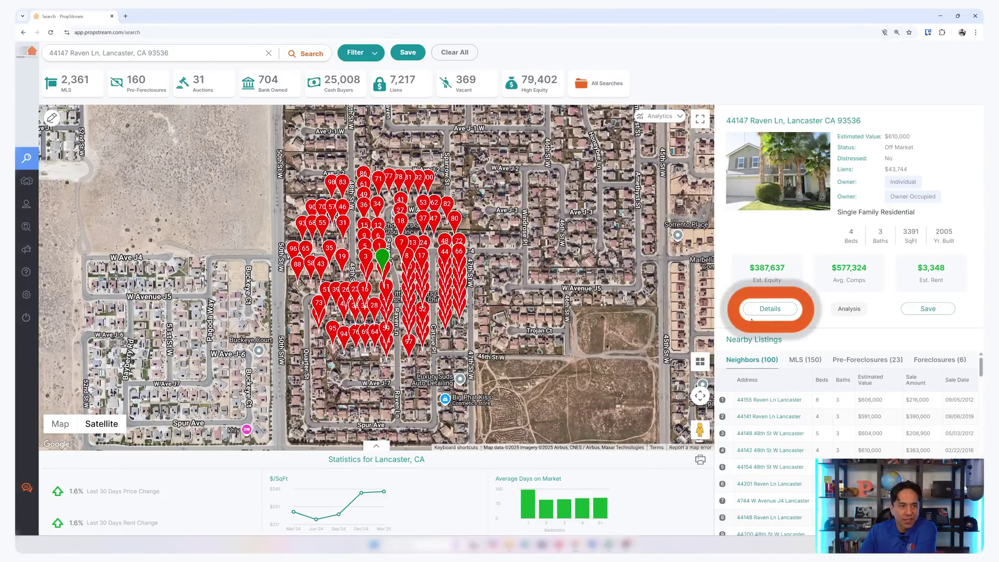
# Open the Raven Ln property card and view its Lien, MLS and Comparables tabs
pyautogui.click(762, 311)
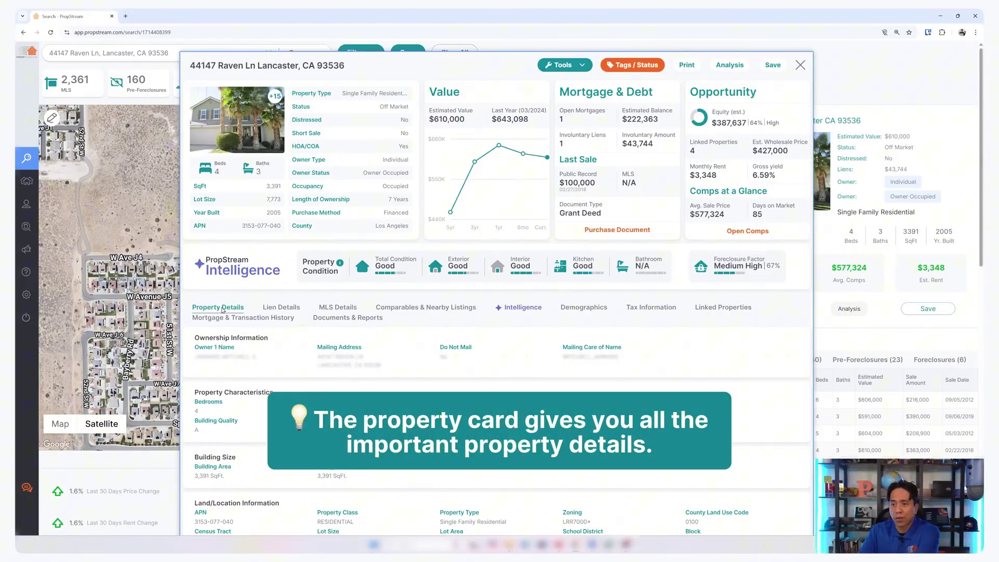
pyautogui.scroll(-3, 253, 380)
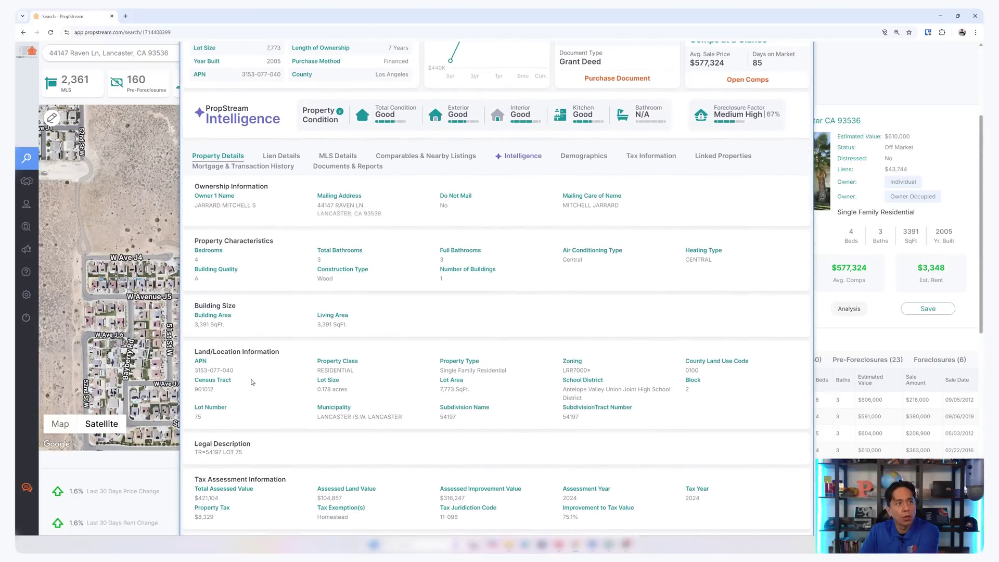
pyautogui.scroll(2, 254, 361)
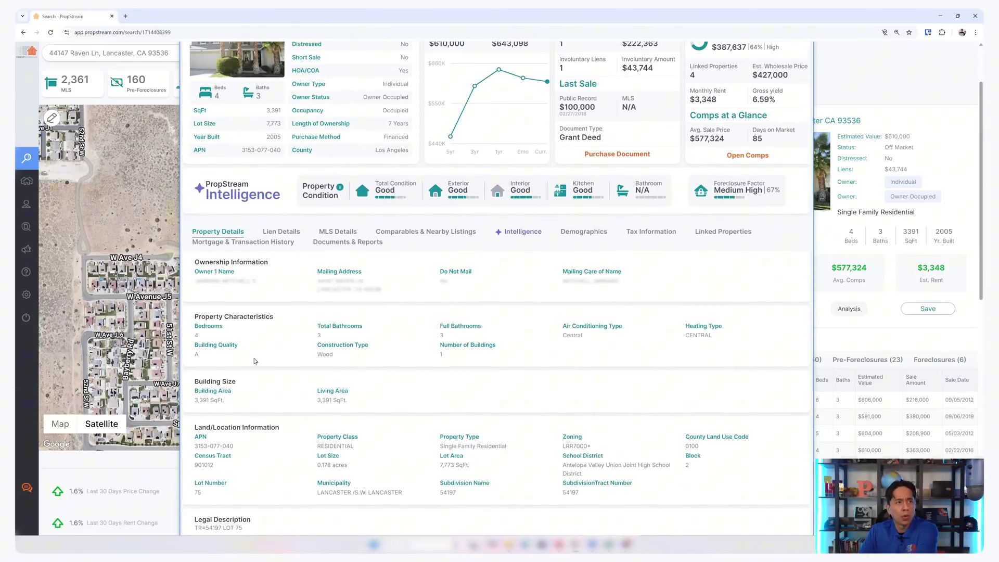
pyautogui.scroll(1, 254, 361)
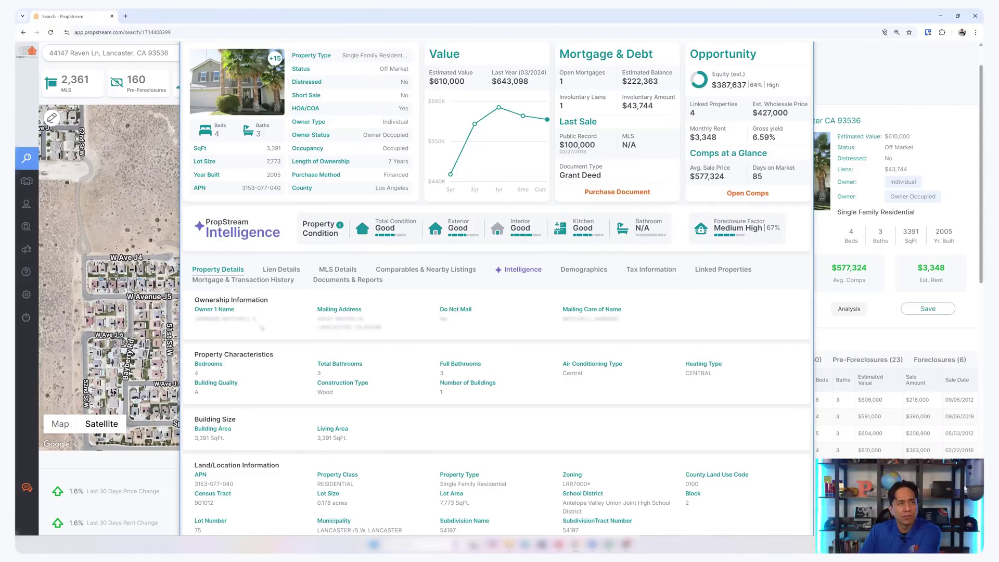
pyautogui.click(295, 269)
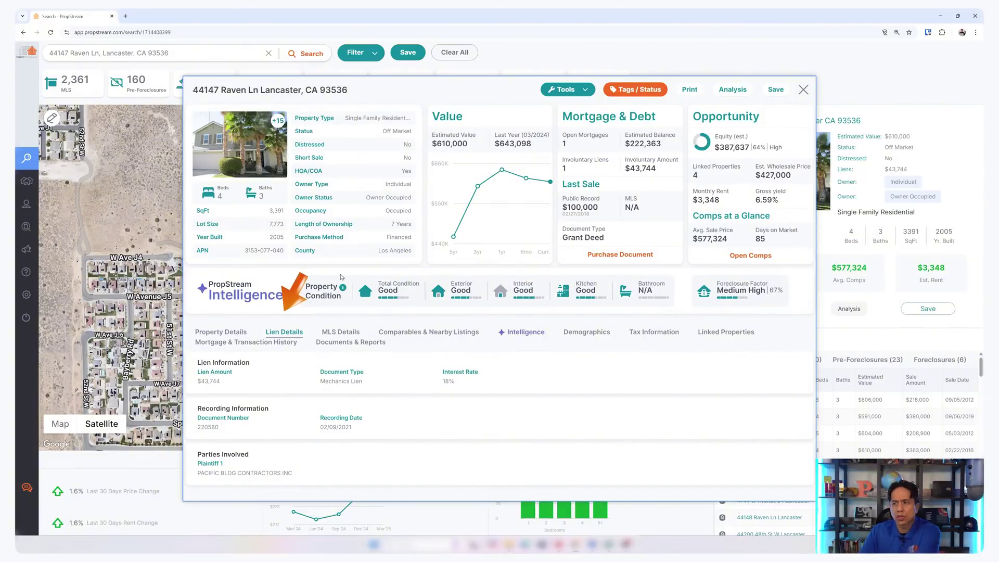
pyautogui.click(341, 332)
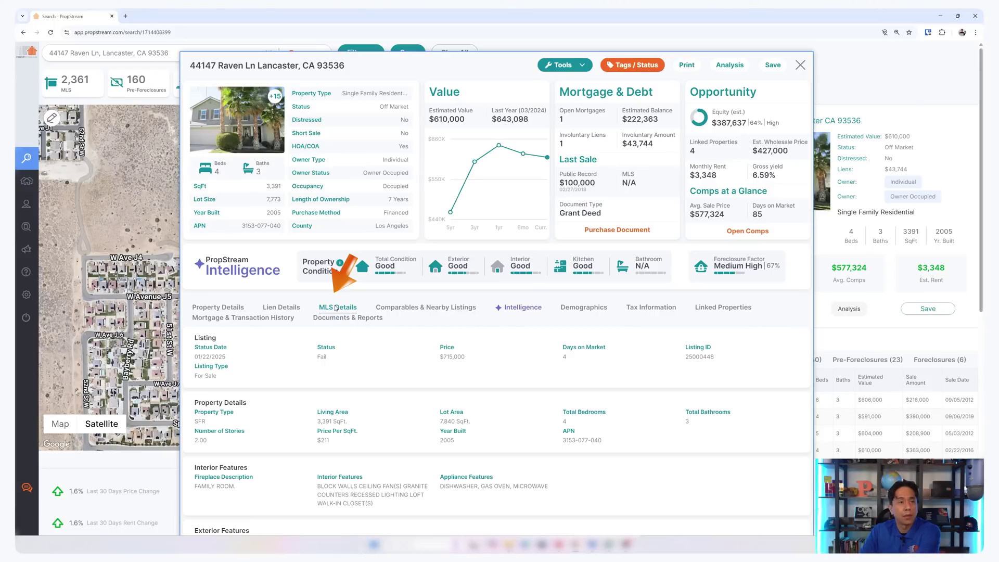
pyautogui.click(401, 308)
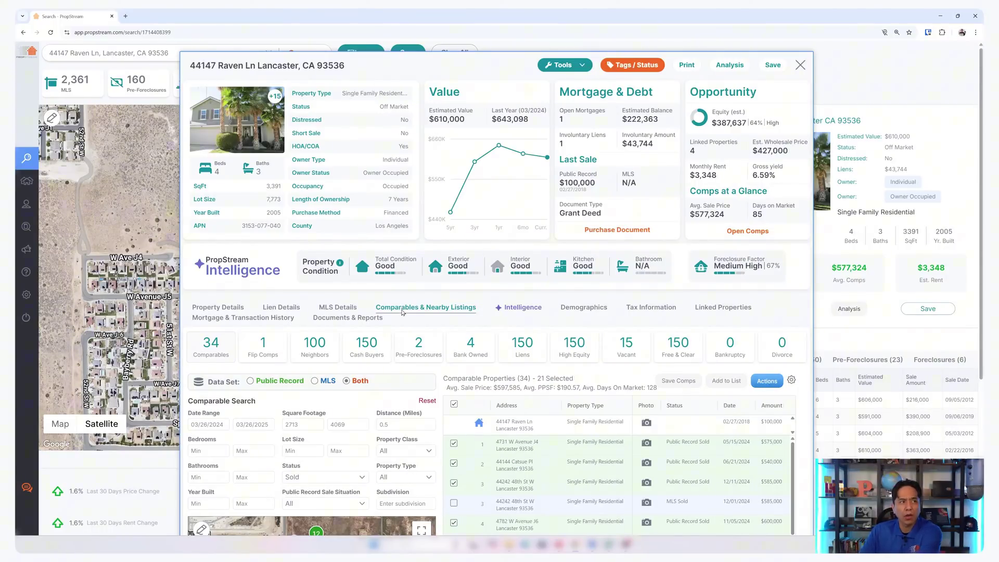
# Review the property's AI intelligence grades with the condition-grade explanation expanded
pyautogui.click(526, 310)
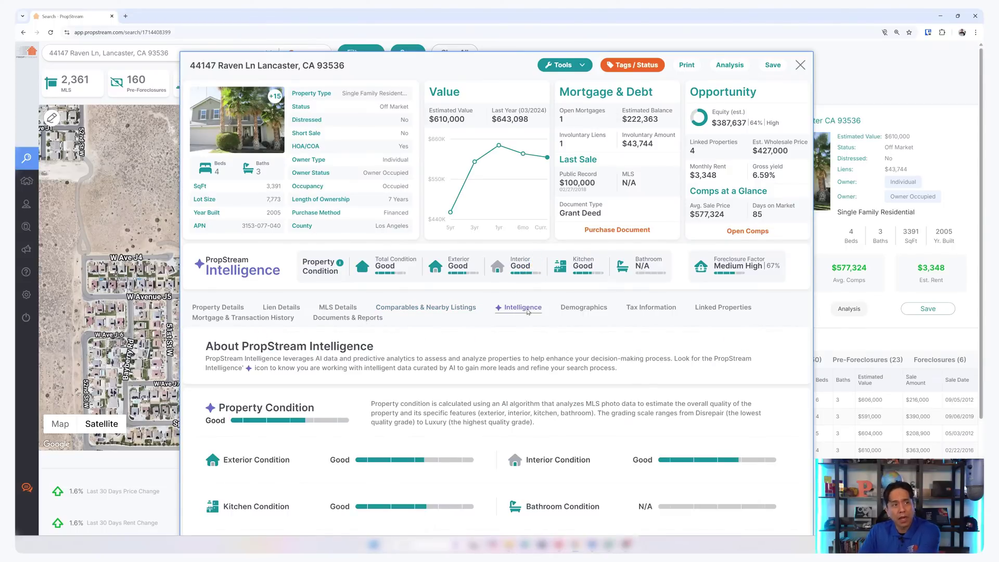
pyautogui.scroll(-3, 489, 317)
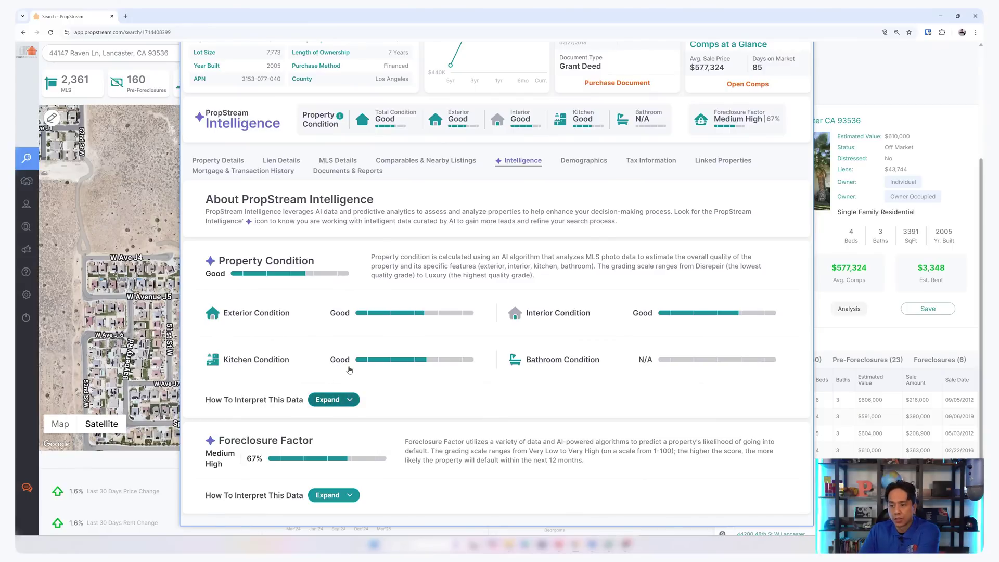
pyautogui.click(329, 400)
pyautogui.scroll(-1, 363, 332)
pyautogui.scroll(-2, 363, 332)
# View the neighbourhood demographics, then the tax information and yearly tax history
pyautogui.click(330, 285)
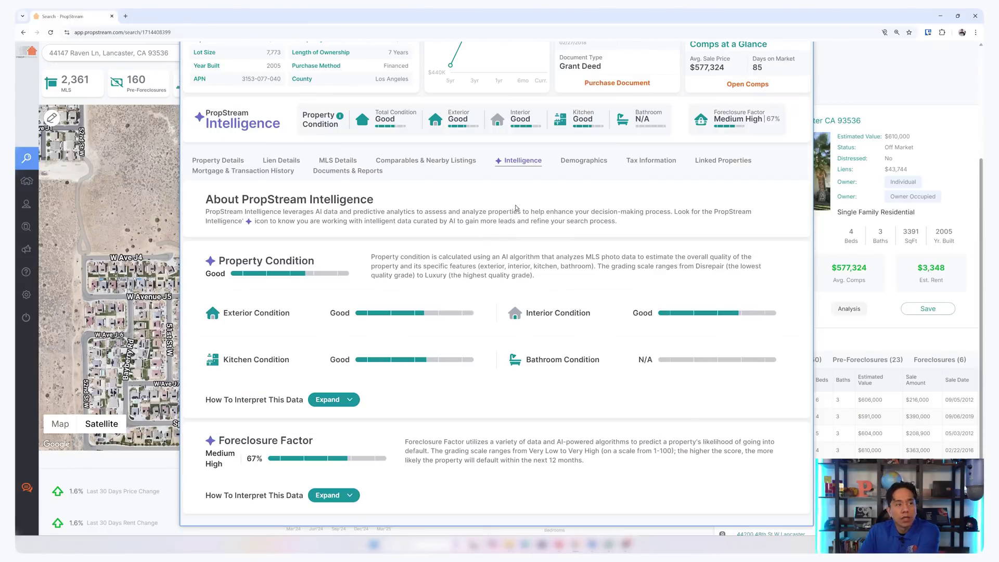
pyautogui.click(585, 161)
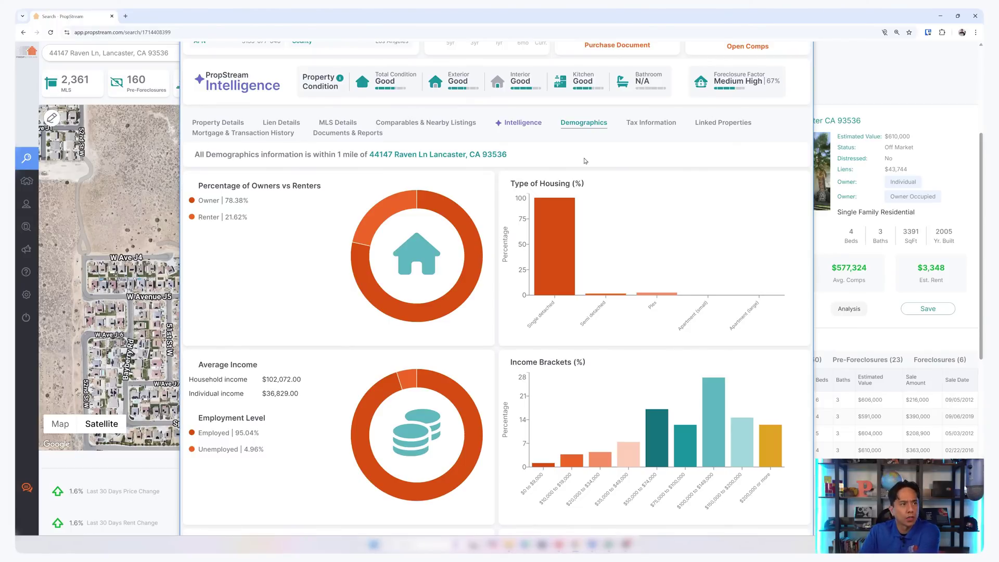
pyautogui.click(645, 124)
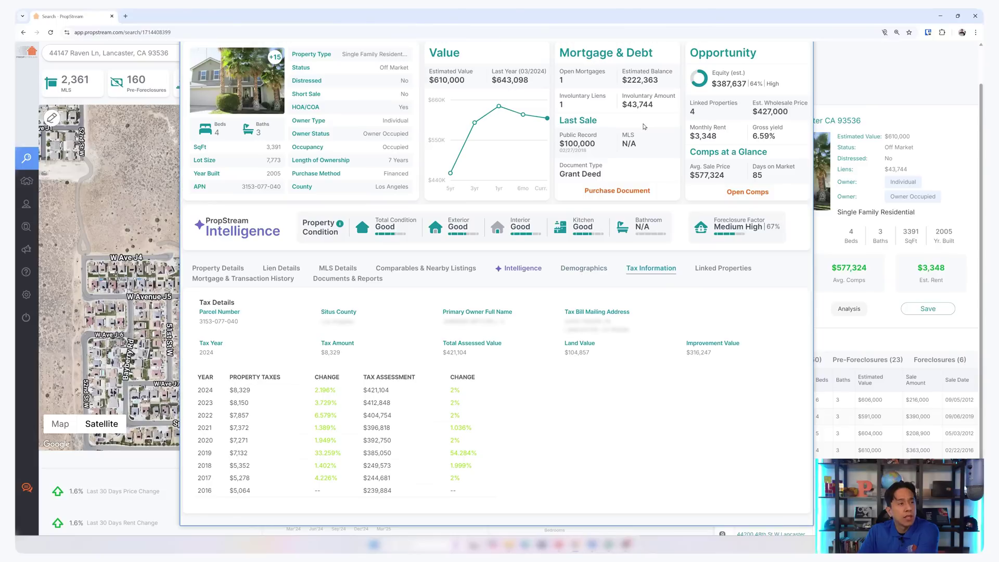
# Browse Raven Ln's linked properties, mortgage history and documents, then show the rehab and ADU calculators
pyautogui.click(721, 272)
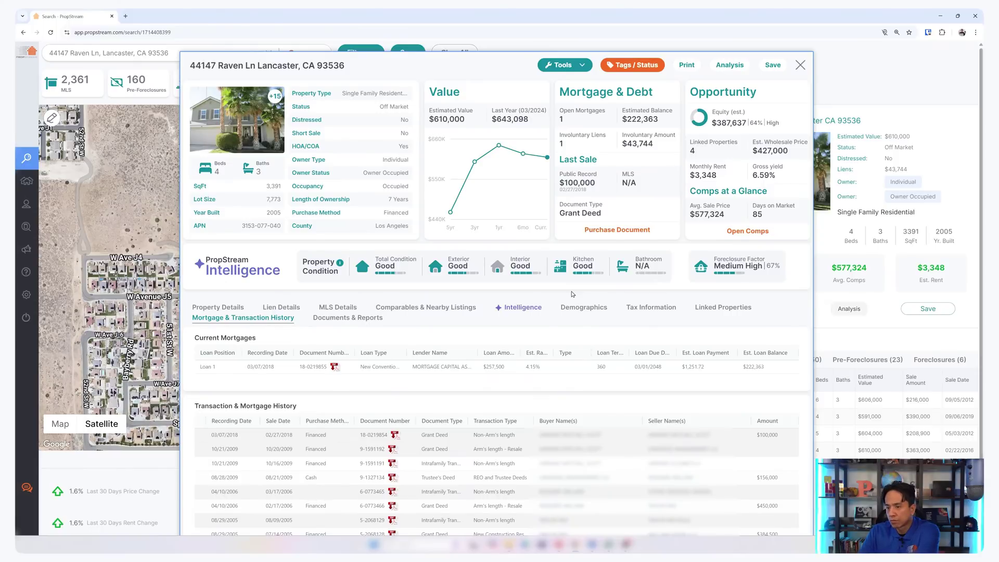
pyautogui.scroll(-1, 572, 295)
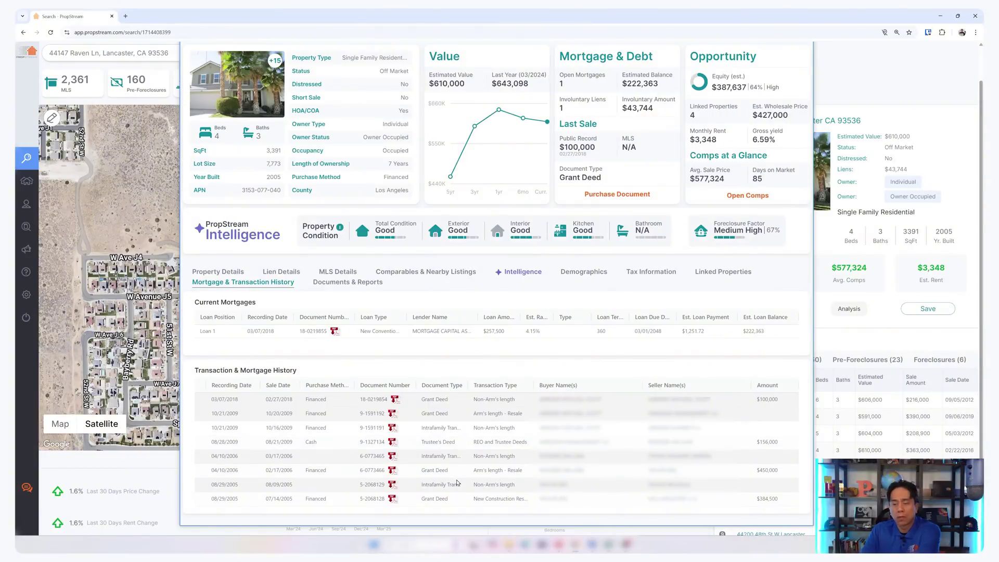
pyautogui.click(358, 284)
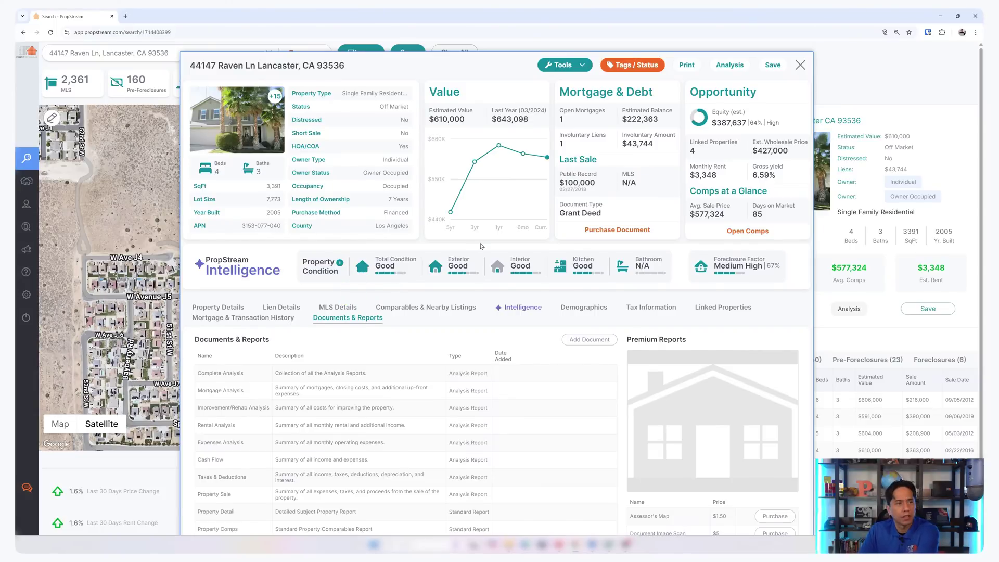
pyautogui.click(564, 66)
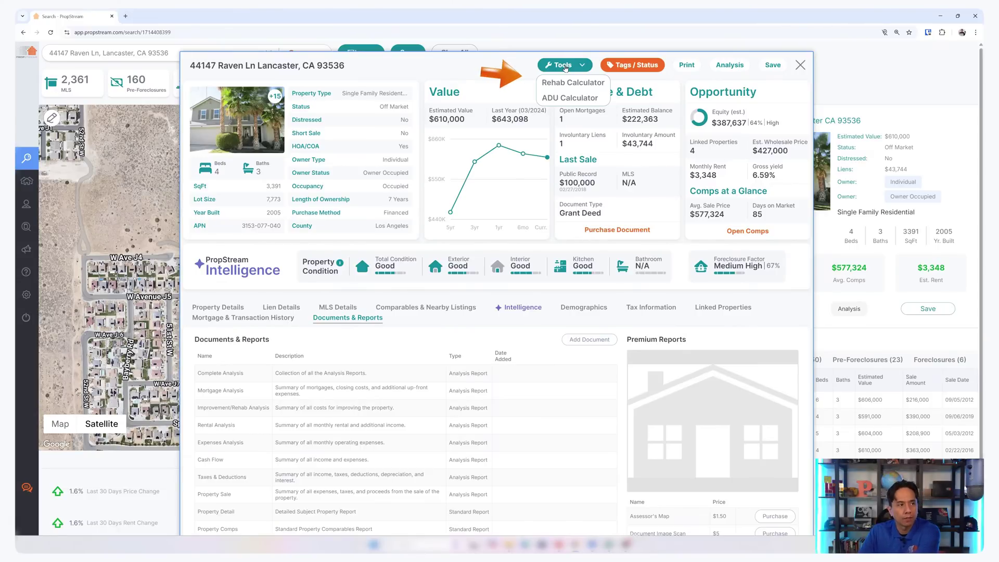
# Close the Raven Ln property detail card to return to the map
pyautogui.click(801, 67)
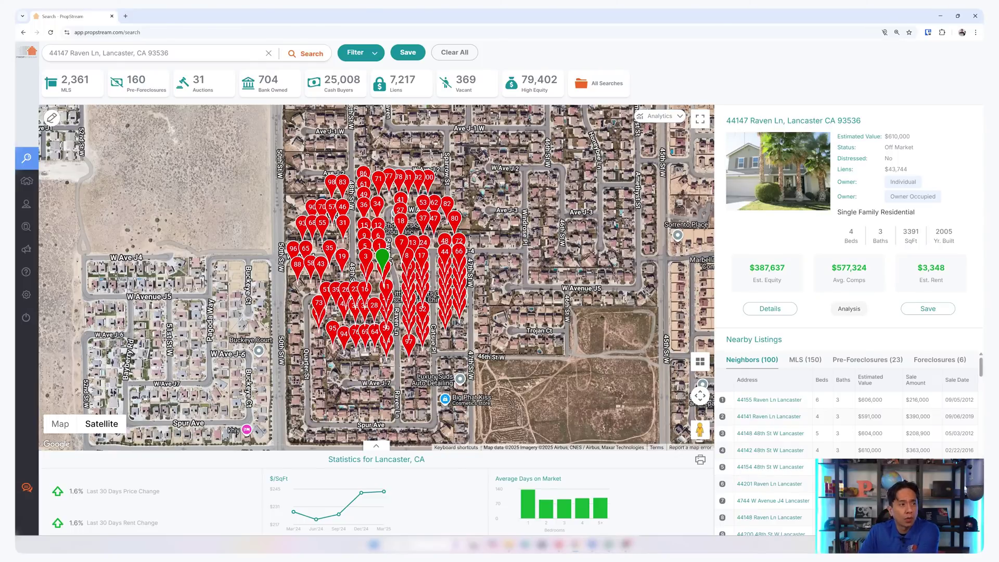
# Clear the current search and toggle the map heat-map analytics panel
pyautogui.click(460, 54)
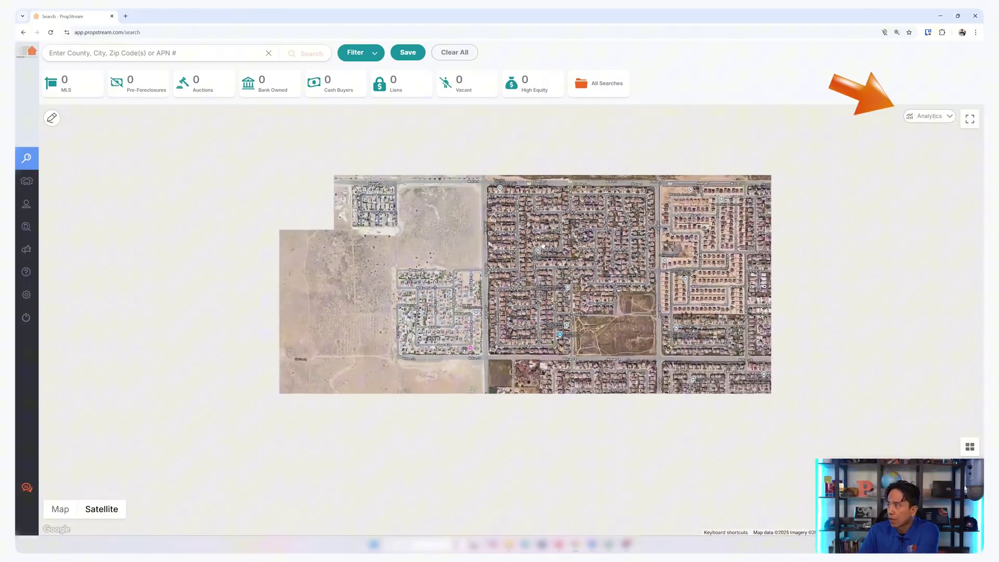
pyautogui.scroll(-5, 572, 249)
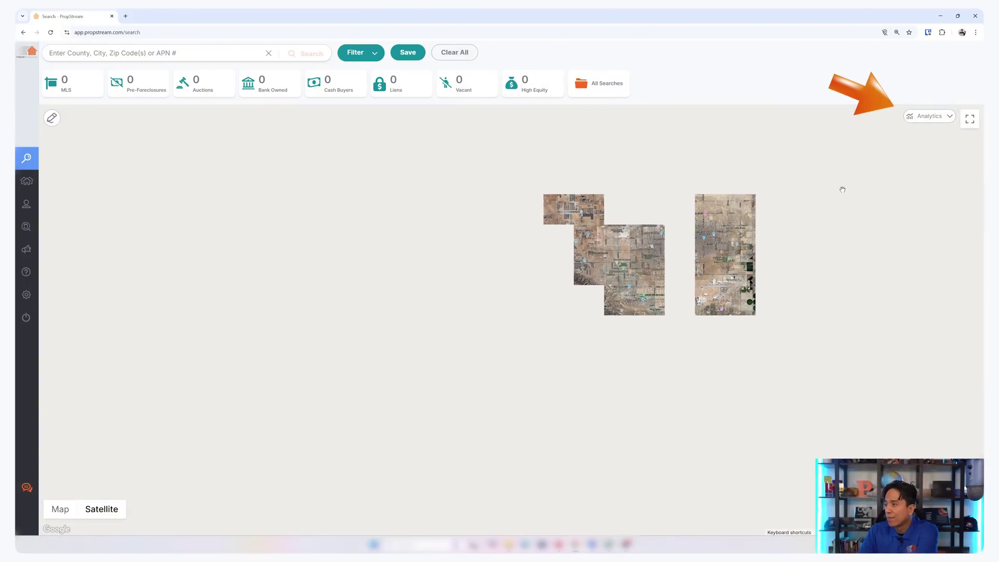
pyautogui.click(934, 118)
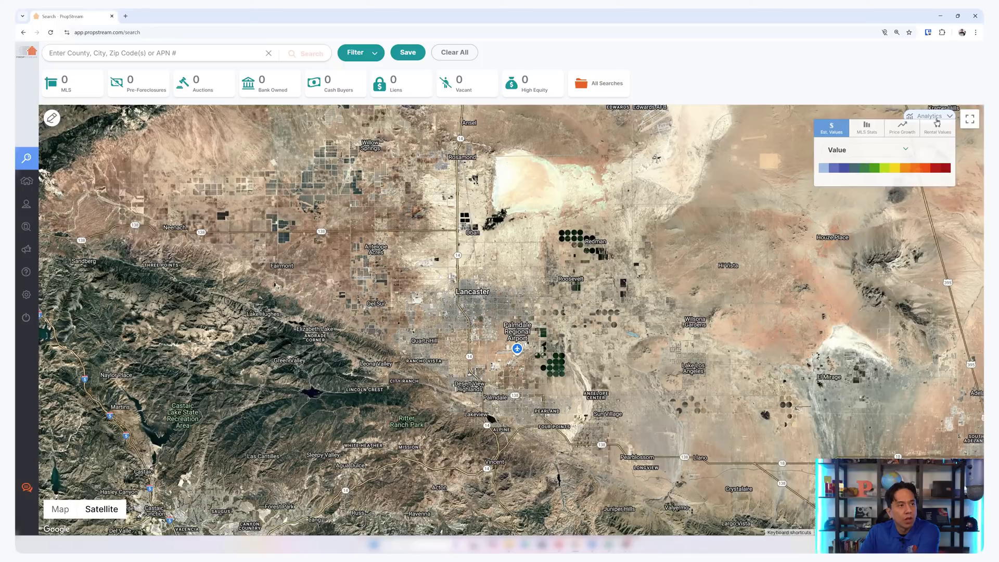
pyautogui.click(936, 119)
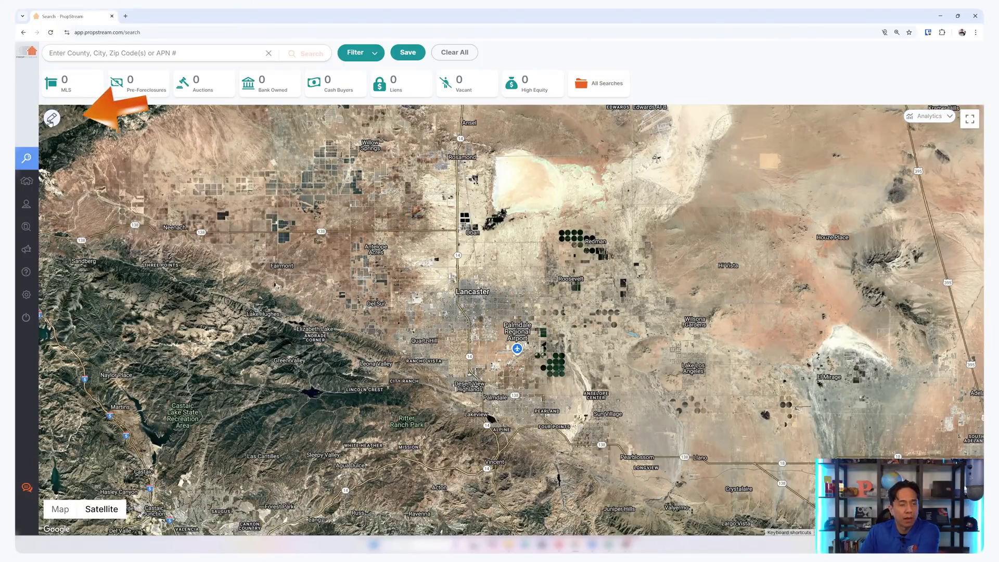
# Draw a search area over Lancaster's Avenue J neighbourhood and run it, loading 1,398 properties
pyautogui.scroll(5, 406, 249)
pyautogui.scroll(2, 406, 248)
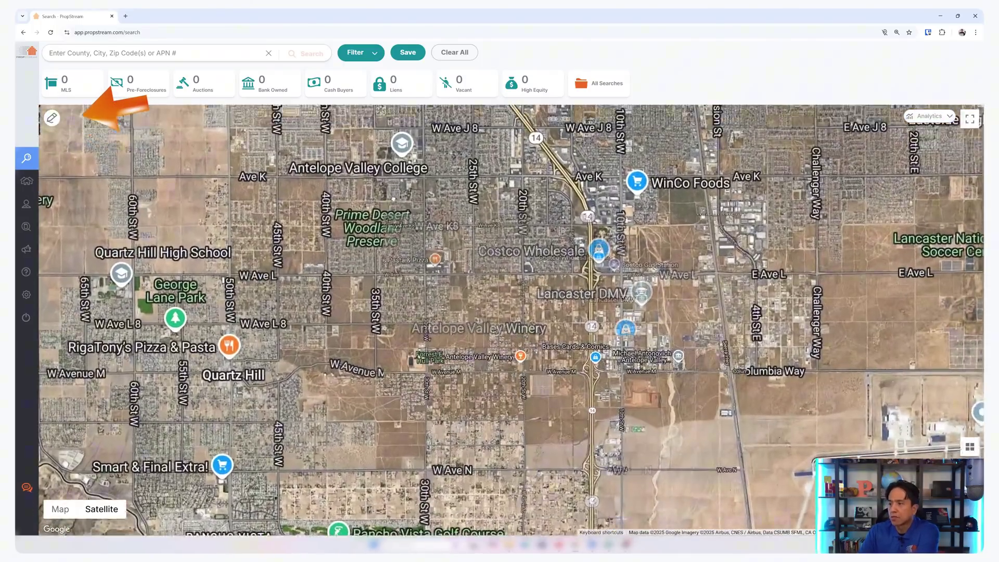
pyautogui.click(53, 118)
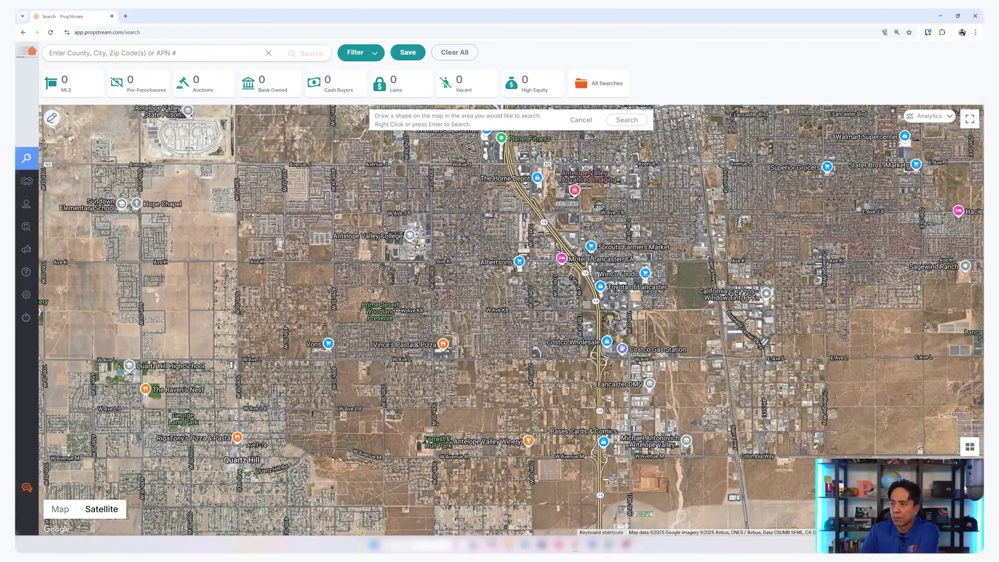
pyautogui.moveTo(383, 229)
pyautogui.mouseDown()
pyautogui.moveTo(475, 227)
pyautogui.moveTo(481, 157)
pyautogui.mouseUp()
pyautogui.press('Return')
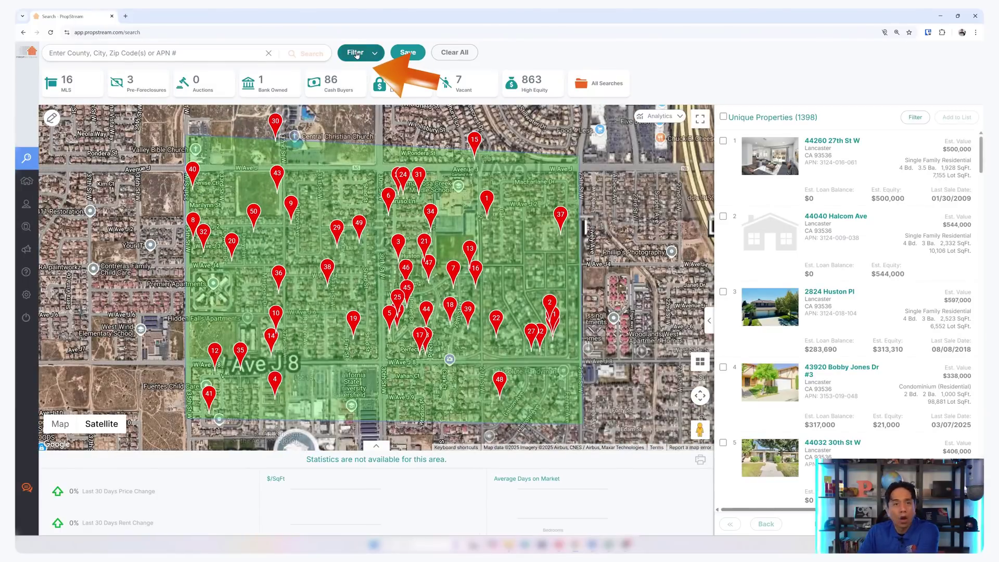
pyautogui.click(357, 53)
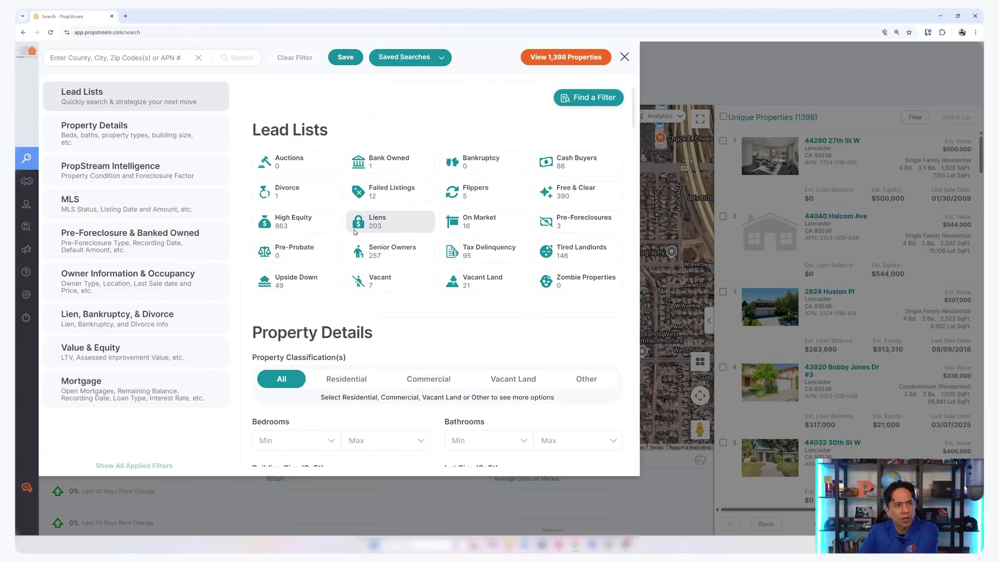
pyautogui.click(130, 273)
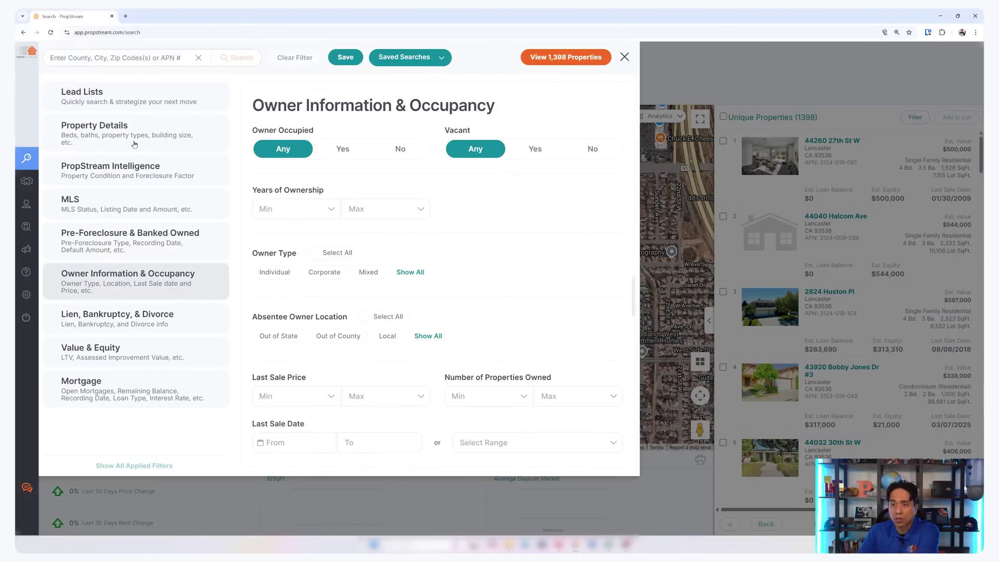
pyautogui.click(133, 93)
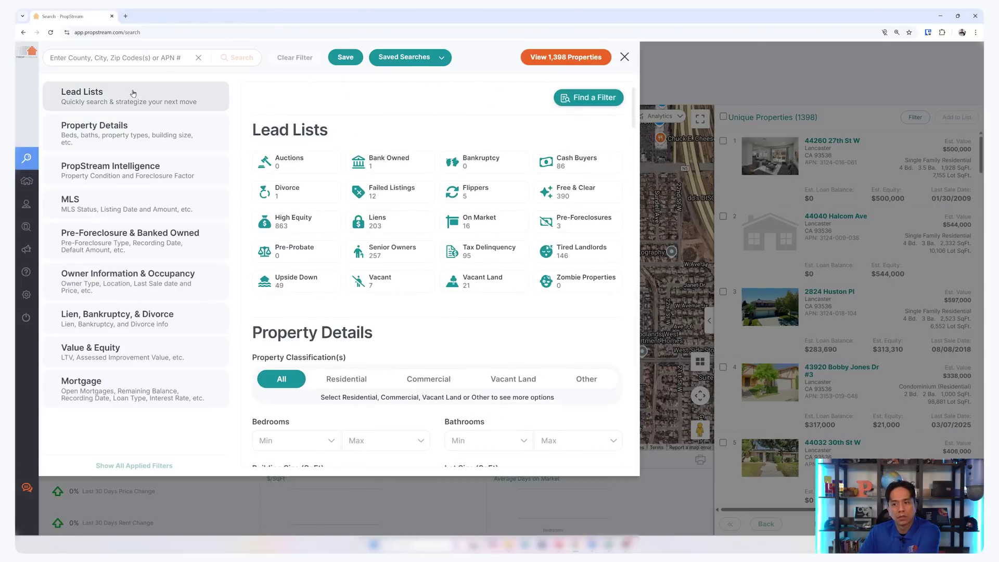
pyautogui.click(142, 391)
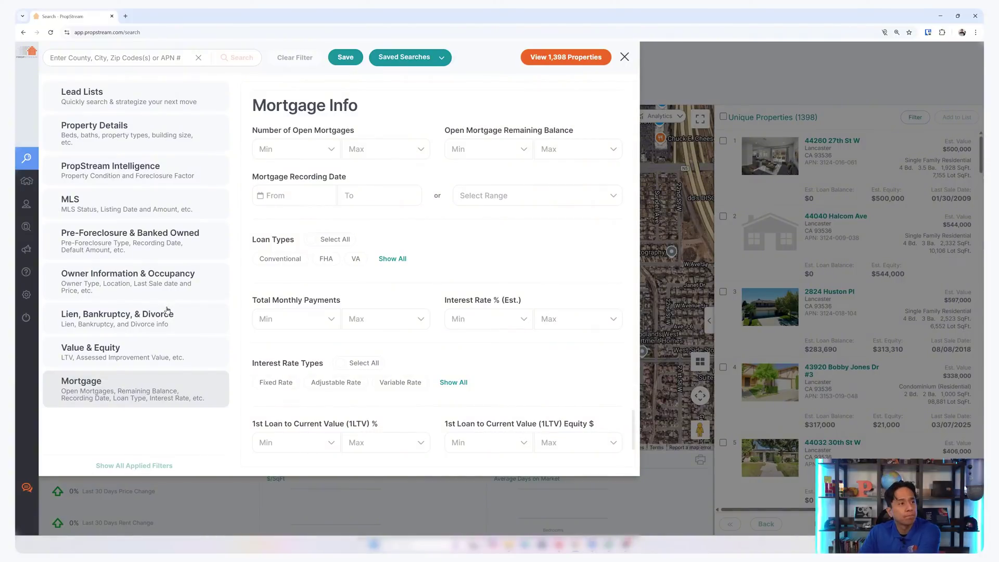
pyautogui.click(350, 60)
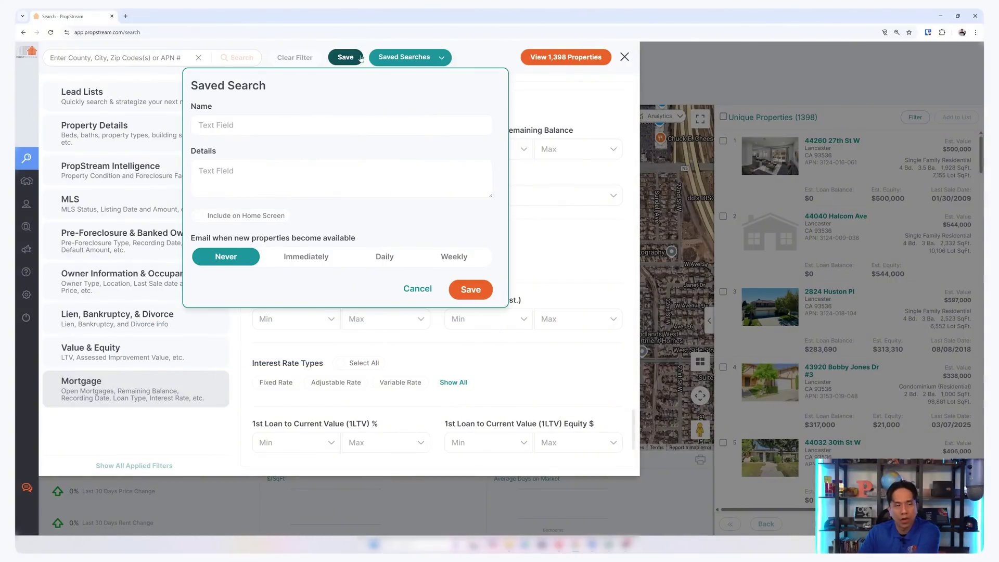
pyautogui.click(555, 54)
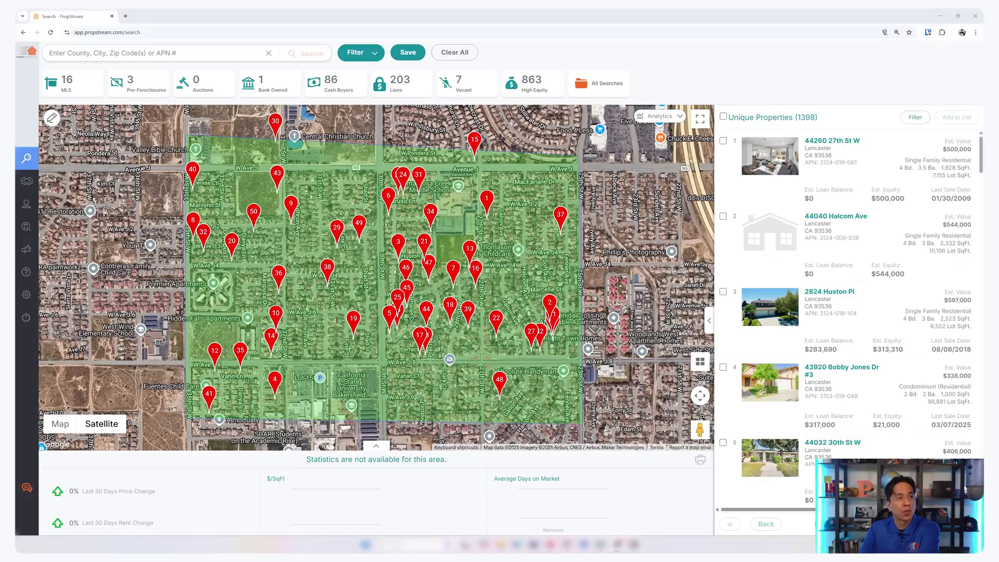
# Open the 2129 W Cerritos favorites list in My Properties, select its property and show Actions
pyautogui.click(34, 182)
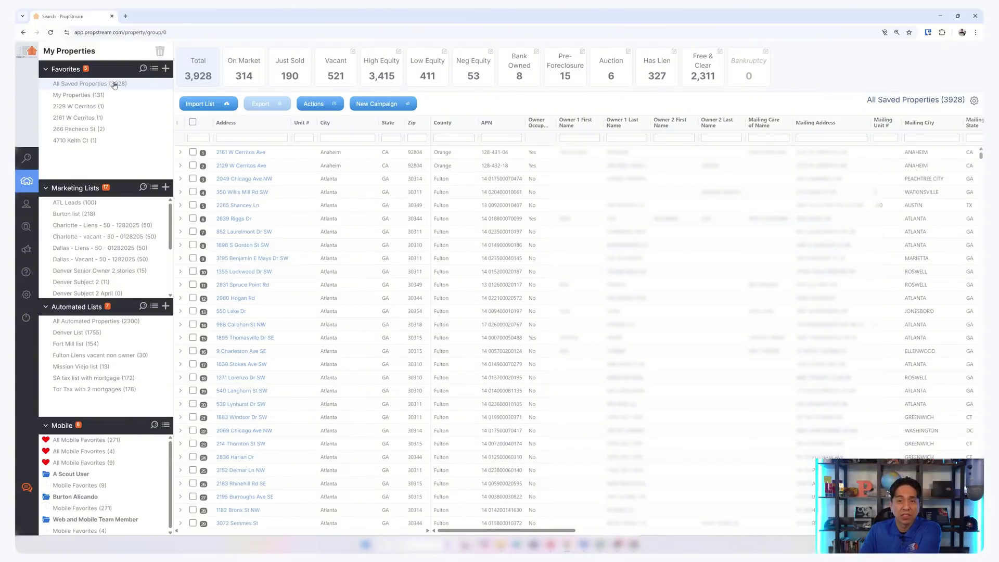
pyautogui.click(86, 113)
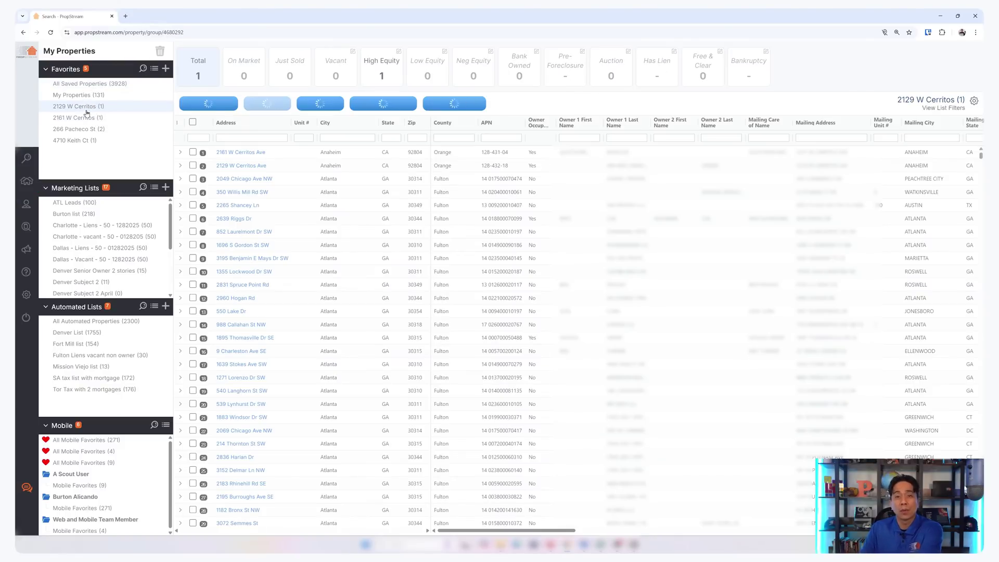
pyautogui.click(192, 123)
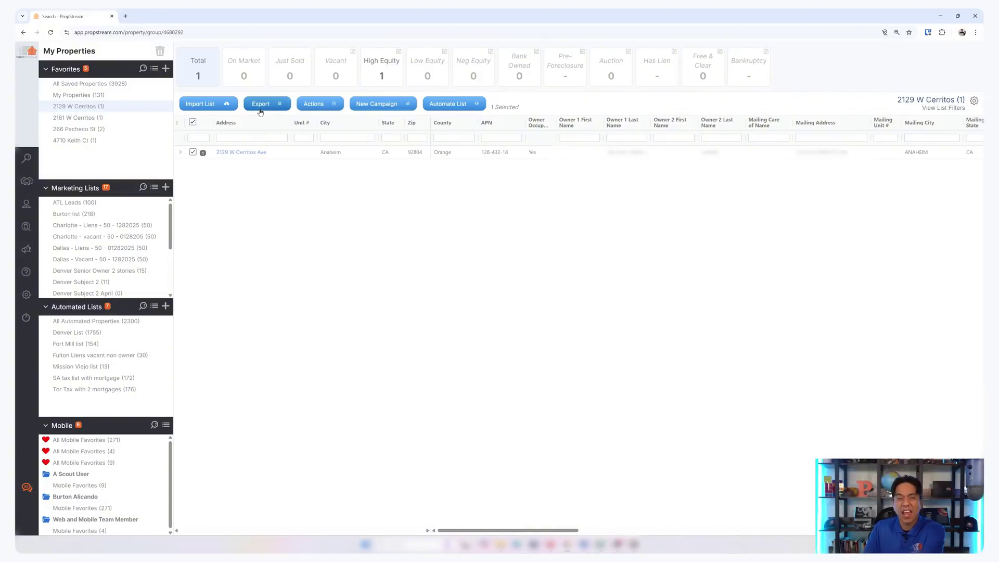
pyautogui.click(302, 106)
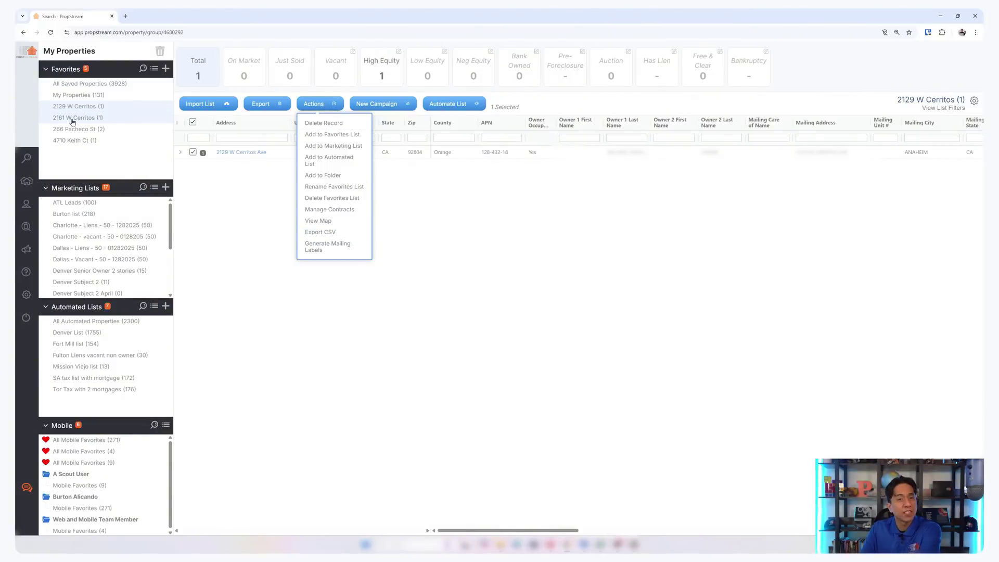
# Browse the Dallas - Liens - 50 - 01282025 list, then open Fulton Liens vacant non owner
pyautogui.click(91, 250)
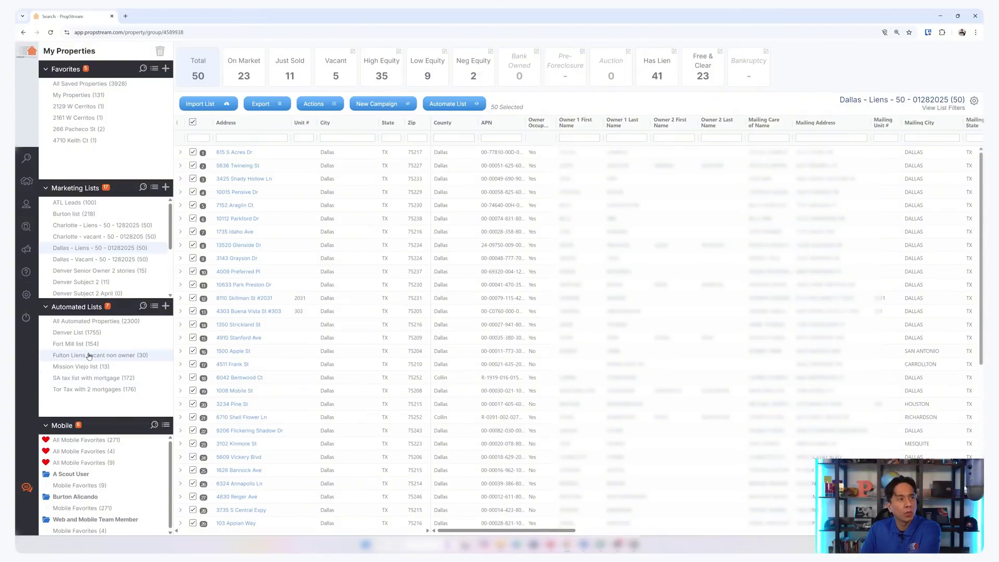
pyautogui.click(89, 356)
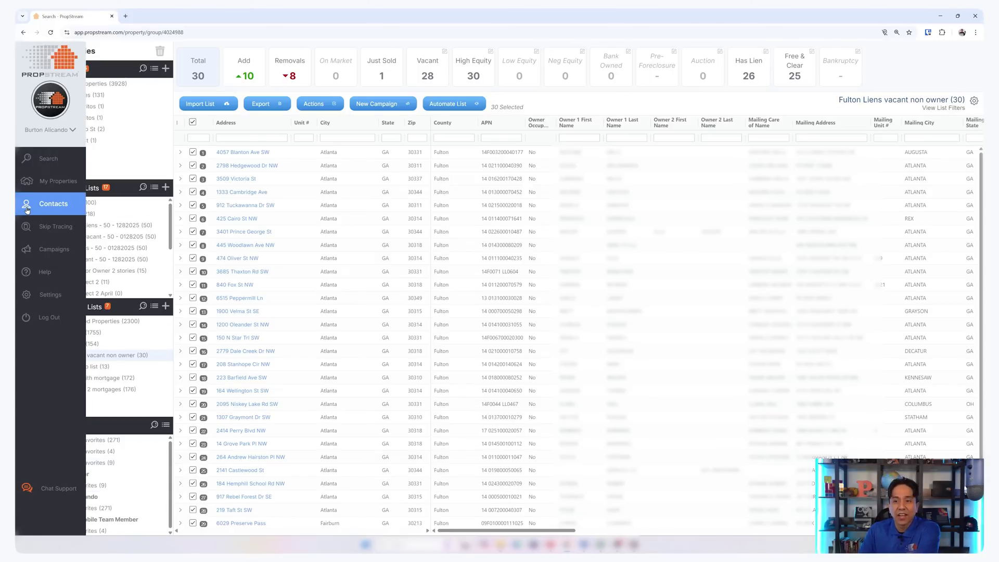
pyautogui.moveTo(26, 204)
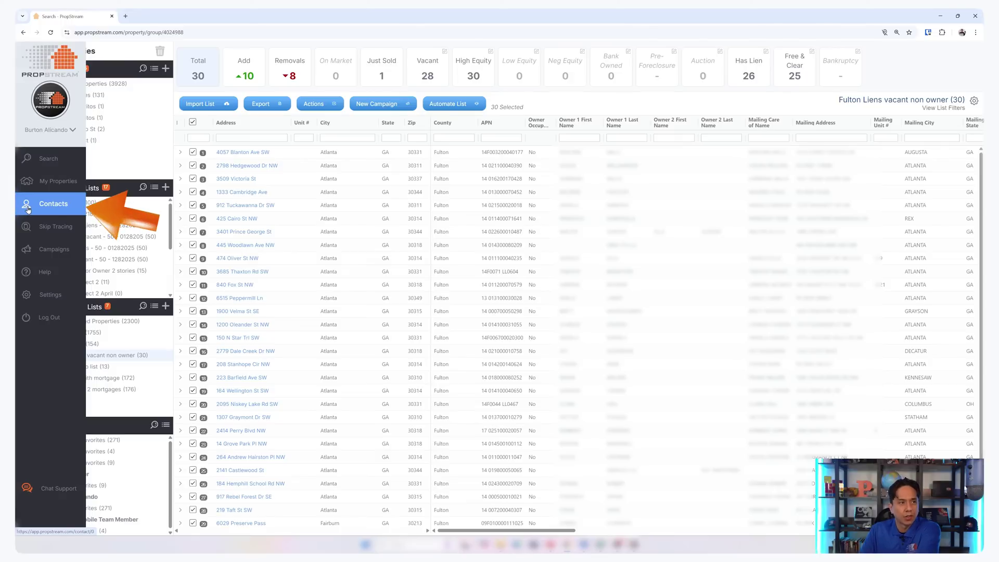
# Go to Contacts to view the Fulton Liens vacant non owner list of 37 contacts
pyautogui.click(27, 210)
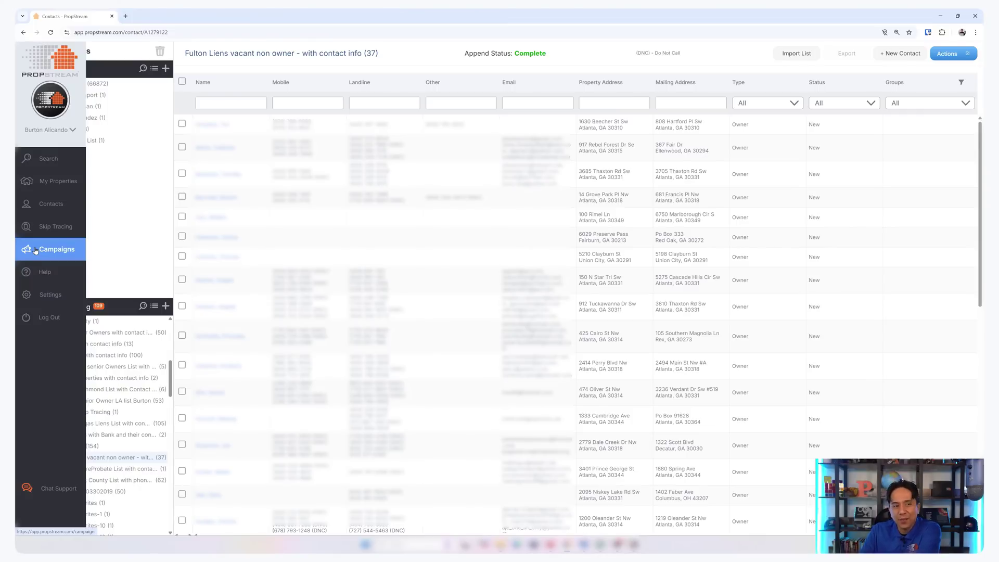
# View a campaign's landing website, then open Burton's active campaign with 40 website visits
pyautogui.click(35, 251)
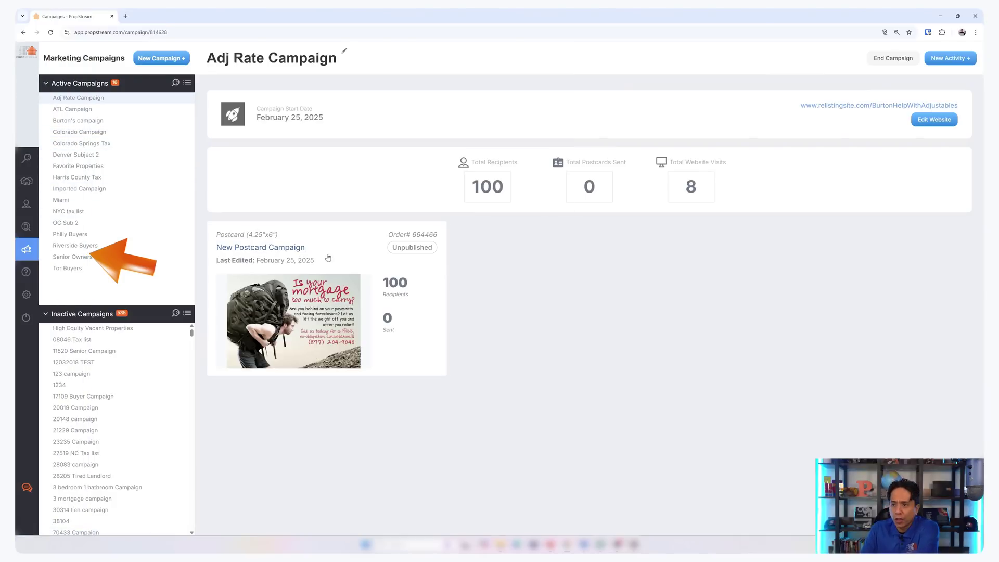
pyautogui.click(832, 106)
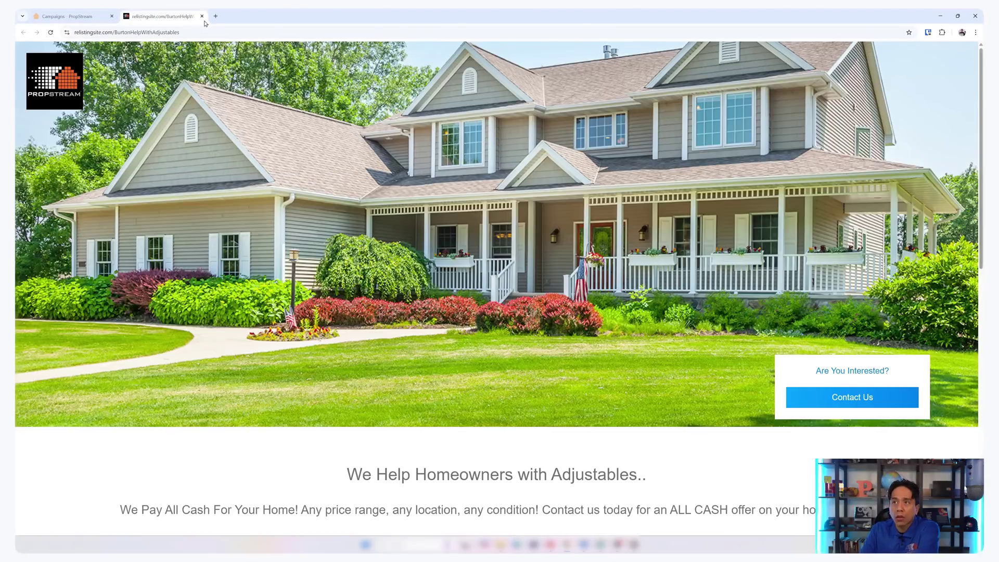
pyautogui.click(202, 16)
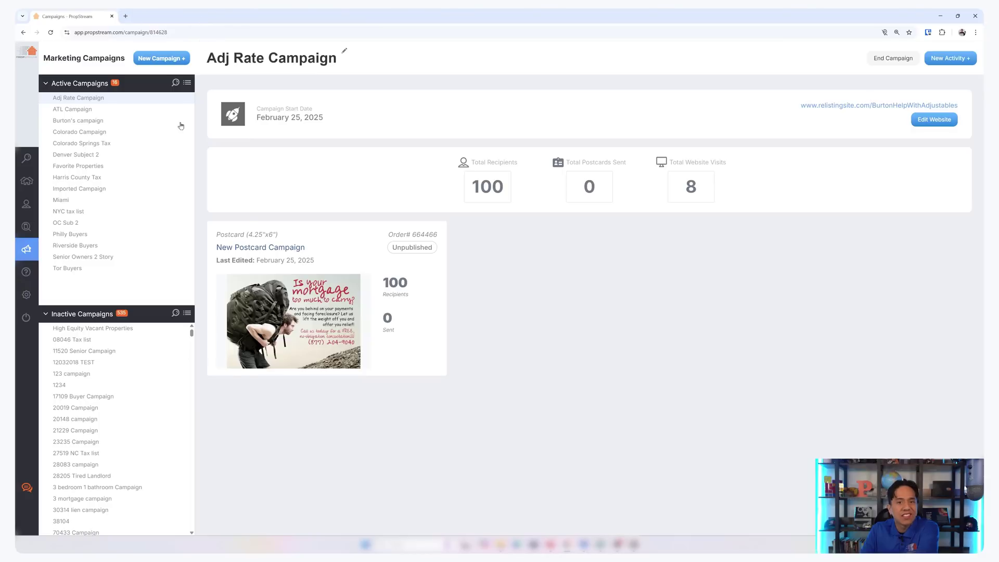
pyautogui.click(85, 123)
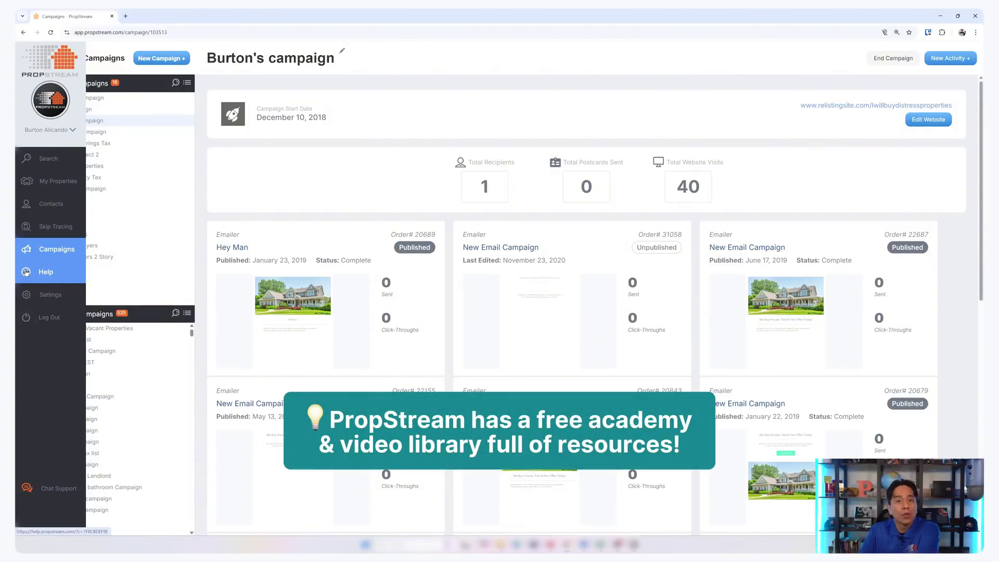
pyautogui.click(42, 296)
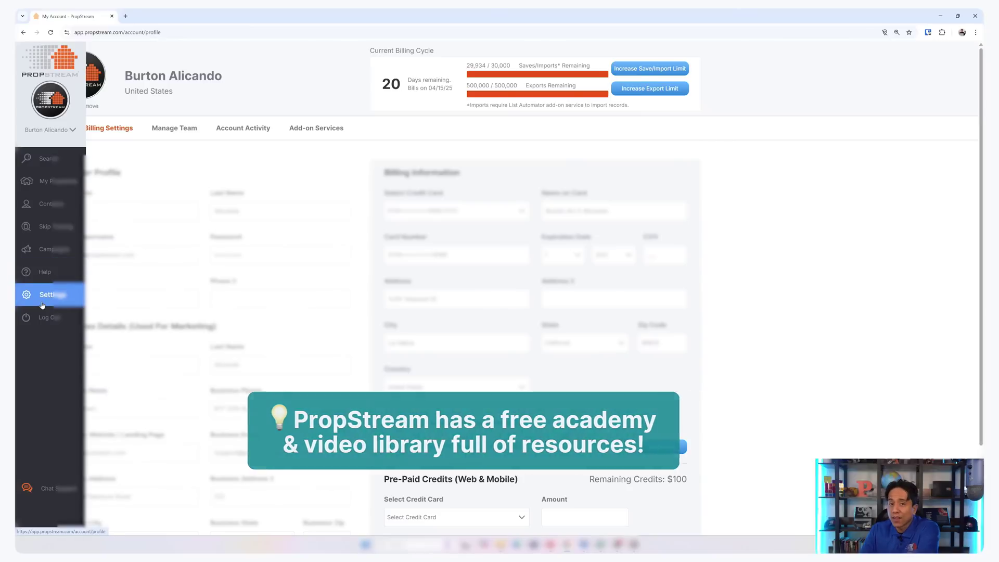